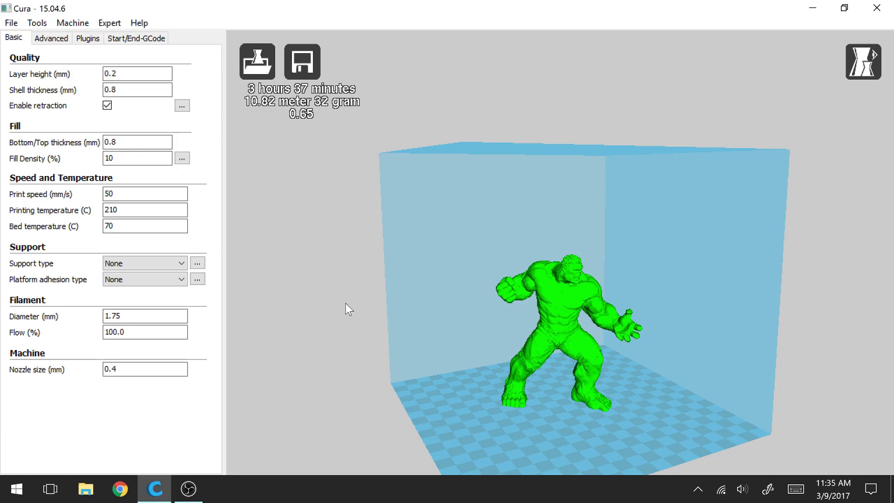
# Orbit around the Hulk model and expand the view-mode list at top right
pyautogui.moveTo(350, 330)
pyautogui.mouseDown(button='right')
pyautogui.moveTo(333, 313)
pyautogui.moveTo(319, 317)
pyautogui.moveTo(350, 324)
pyautogui.mouseUp(button='right')
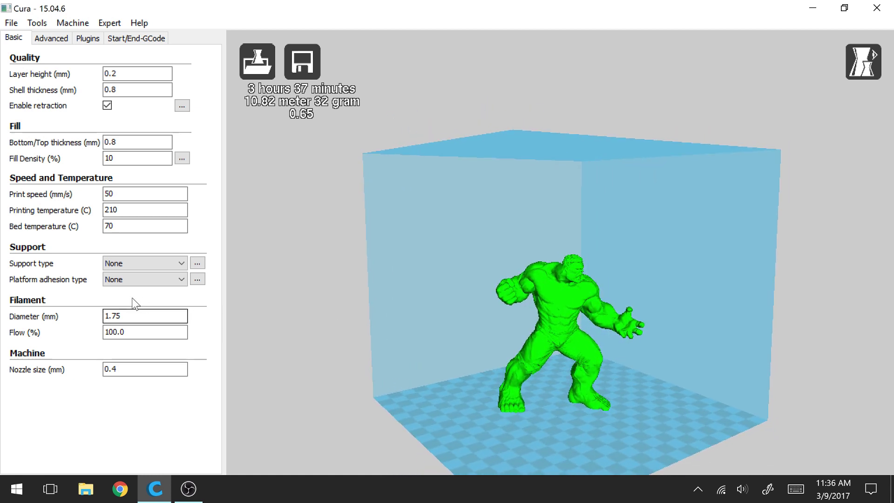
pyautogui.moveTo(27, 283)
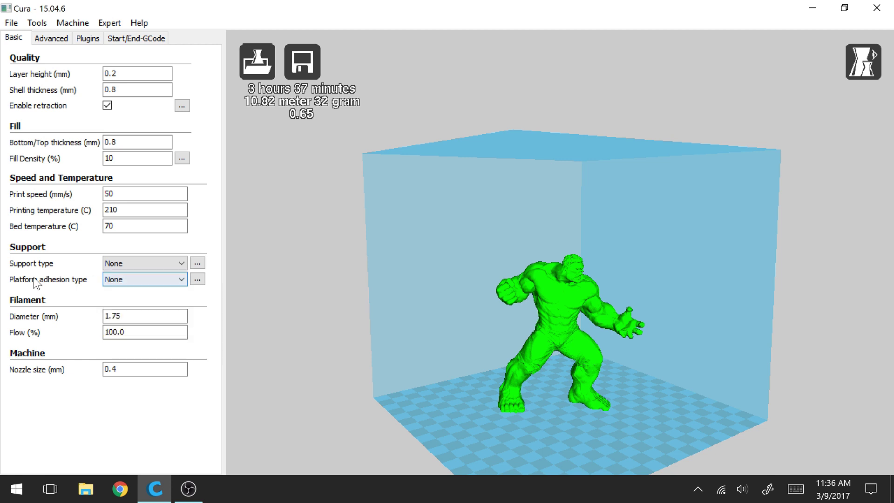
pyautogui.moveTo(488, 336); pyautogui.dragTo(458, 333, button='right')
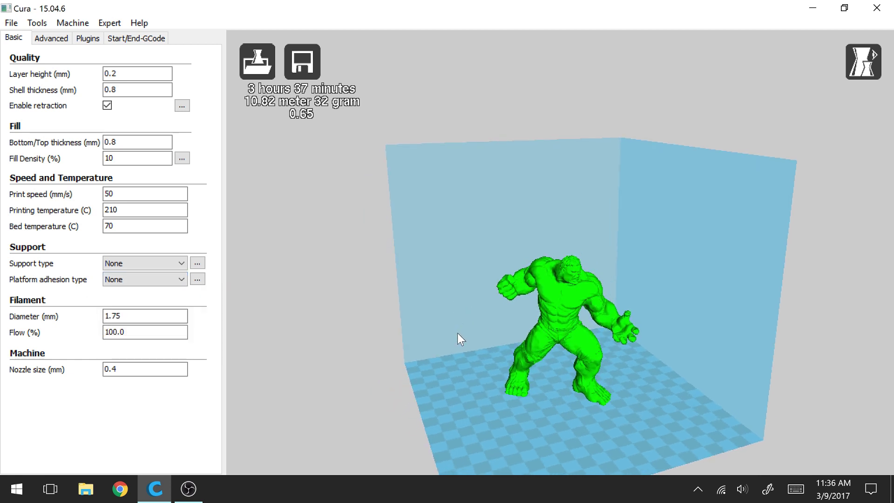
pyautogui.click(859, 75)
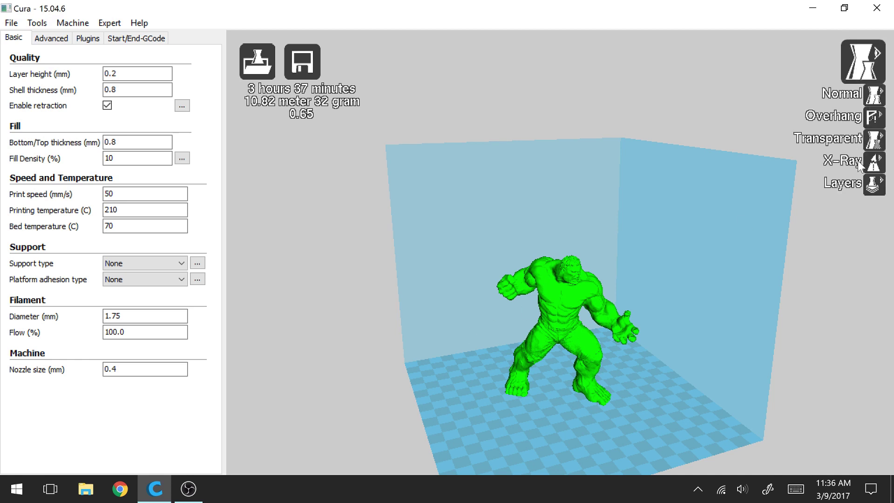
# Switch to Layers view, lower the layer slider to layer 1, and zoom in on the feet
pyautogui.click(871, 185)
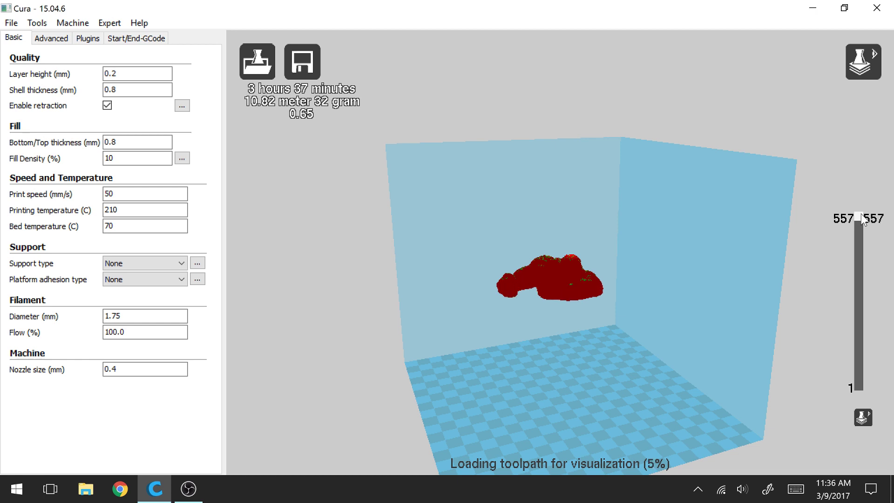
pyautogui.moveTo(862, 214); pyautogui.dragTo(857, 396)
pyautogui.scroll(2, 638, 284)
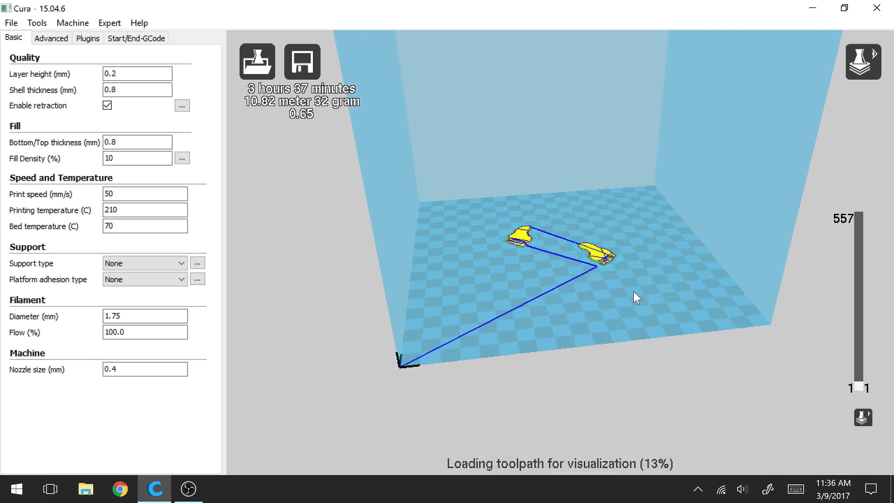
pyautogui.scroll(2, 641, 302)
pyautogui.scroll(2, 550, 244)
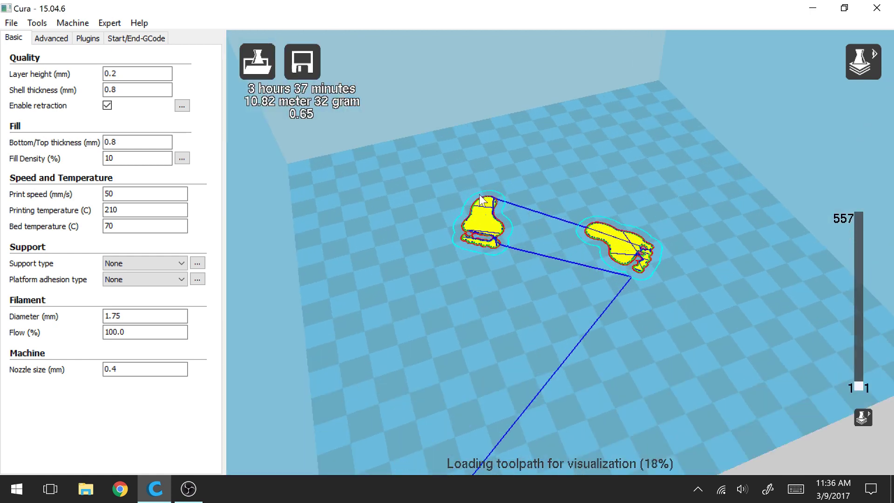
pyautogui.scroll(2, 477, 195)
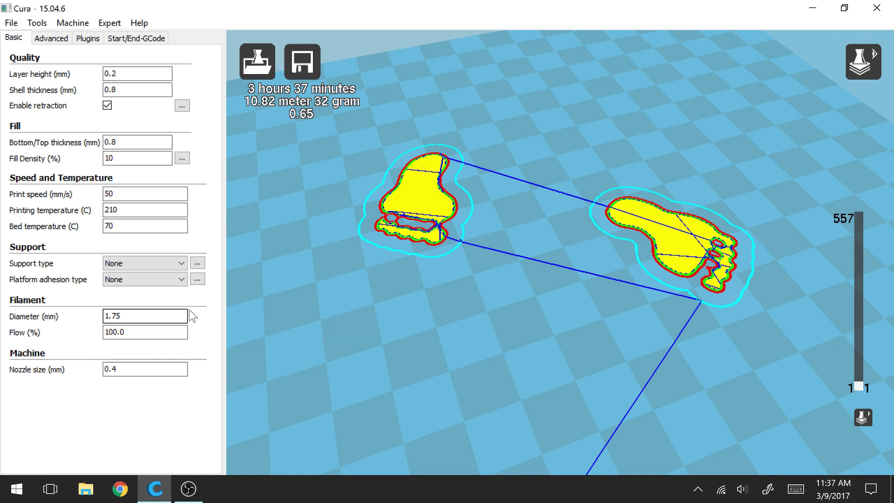
# Set platform adhesion to Brim and tilt and zoom to inspect the brim rings around both feet
pyautogui.click(172, 283)
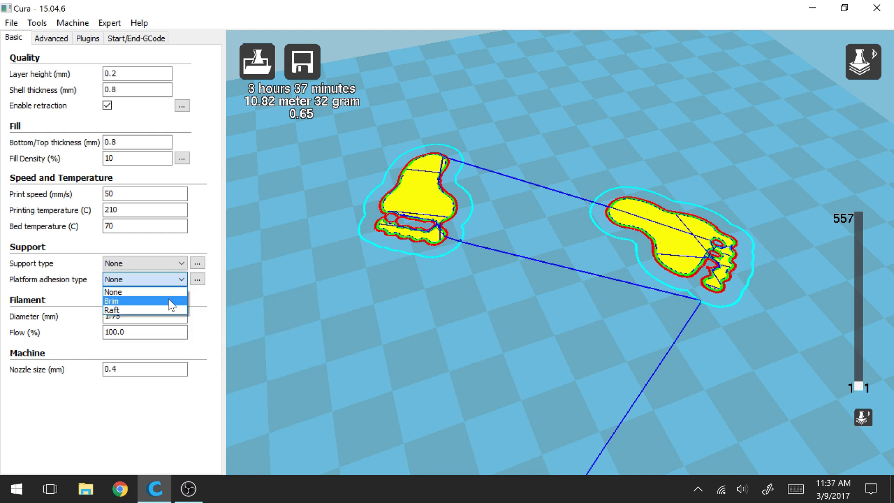
pyautogui.click(168, 301)
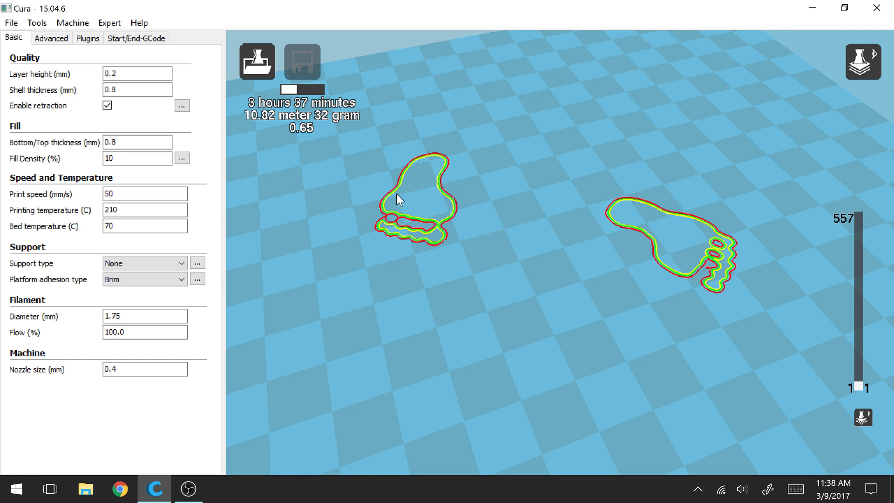
pyautogui.moveTo(443, 263); pyautogui.dragTo(439, 248, button='right')
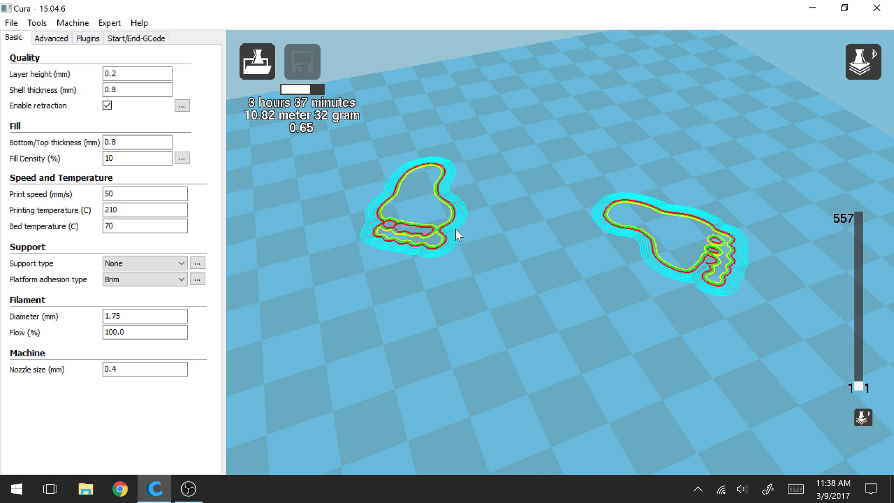
pyautogui.scroll(1, 463, 238)
pyautogui.scroll(3, 463, 242)
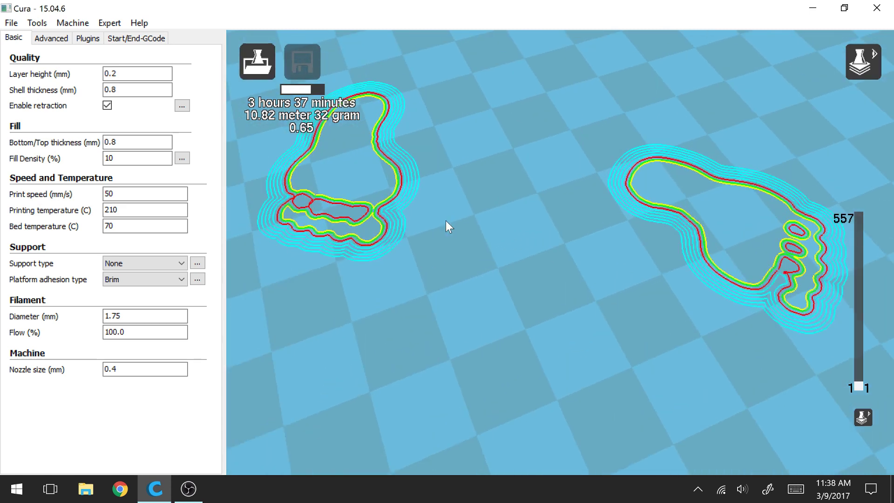
pyautogui.scroll(-1, 344, 212)
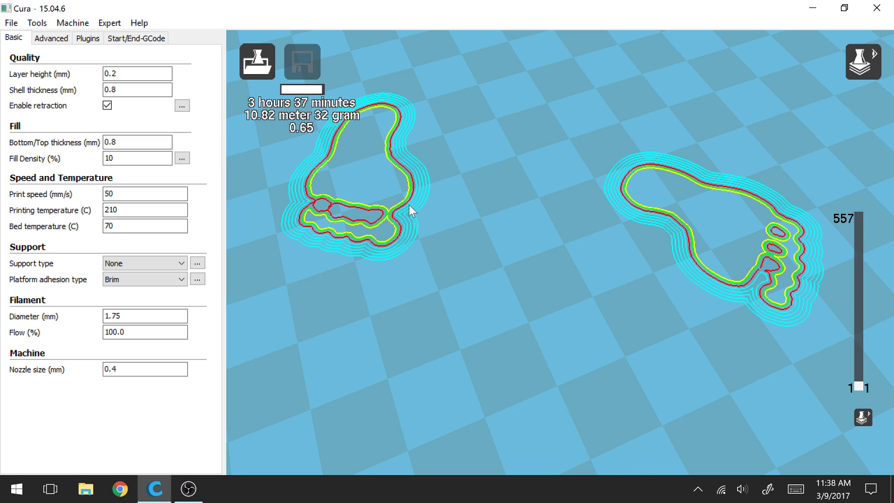
pyautogui.scroll(-2, 409, 205)
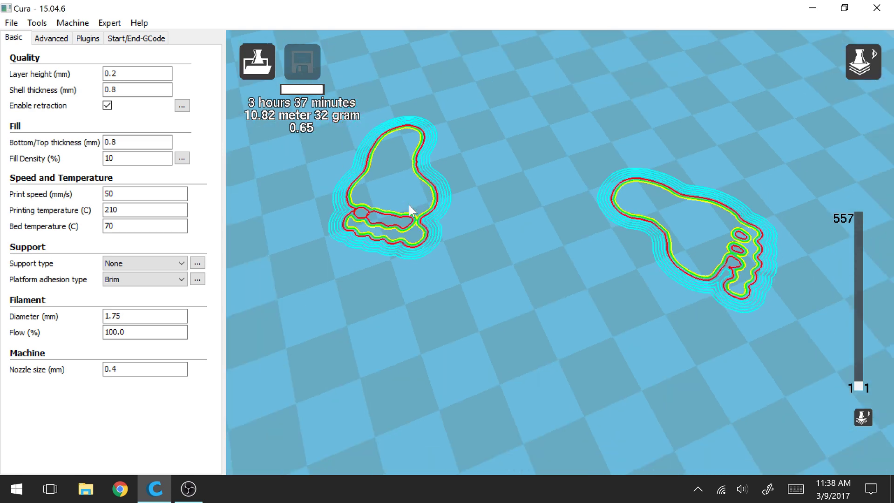
# Select Raft adhesion, tilt the view, and scan the layer slider up and back to layer 1
pyautogui.click(164, 281)
pyautogui.click(150, 310)
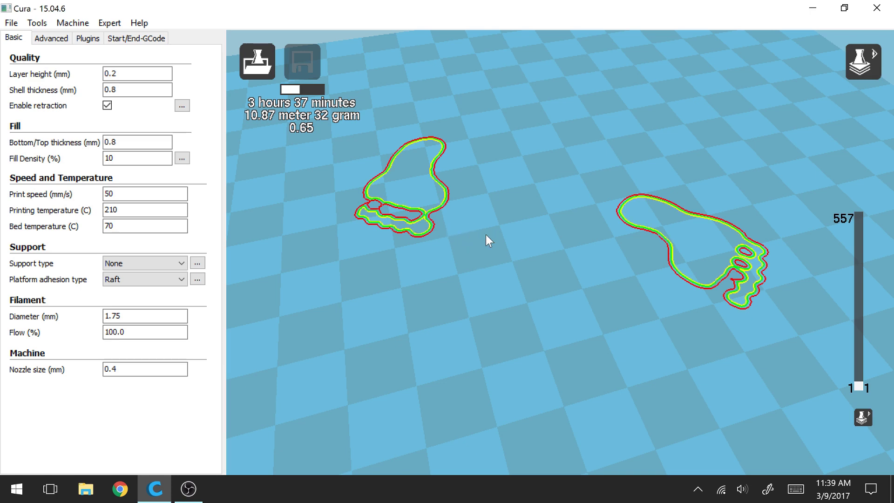
pyautogui.moveTo(486, 235); pyautogui.dragTo(486, 230, button='right')
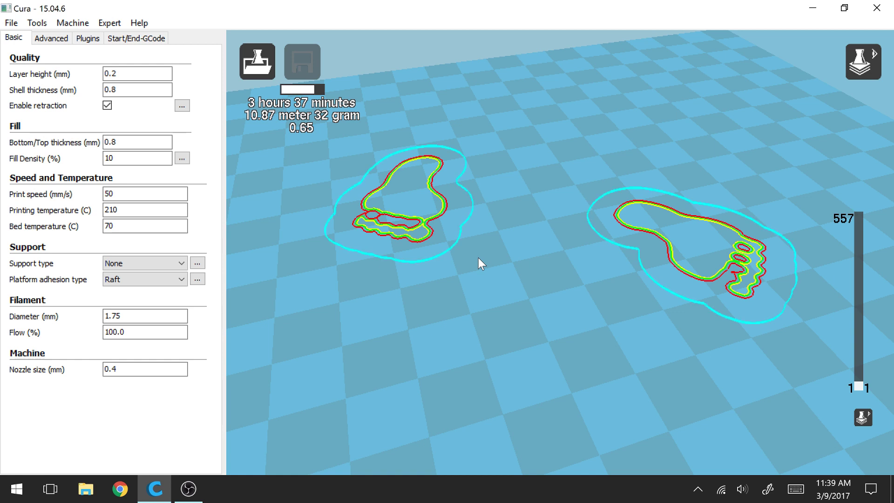
pyautogui.moveTo(859, 384)
pyautogui.mouseDown()
pyautogui.moveTo(857, 375)
pyautogui.moveTo(861, 393)
pyautogui.mouseUp()
pyautogui.moveTo(657, 357); pyautogui.dragTo(650, 360, button='right')
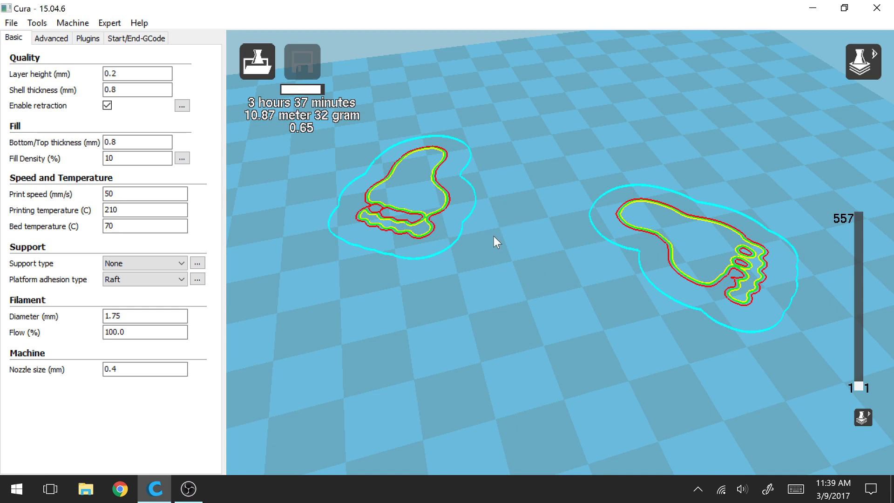
pyautogui.moveTo(494, 248); pyautogui.dragTo(494, 248, button='right')
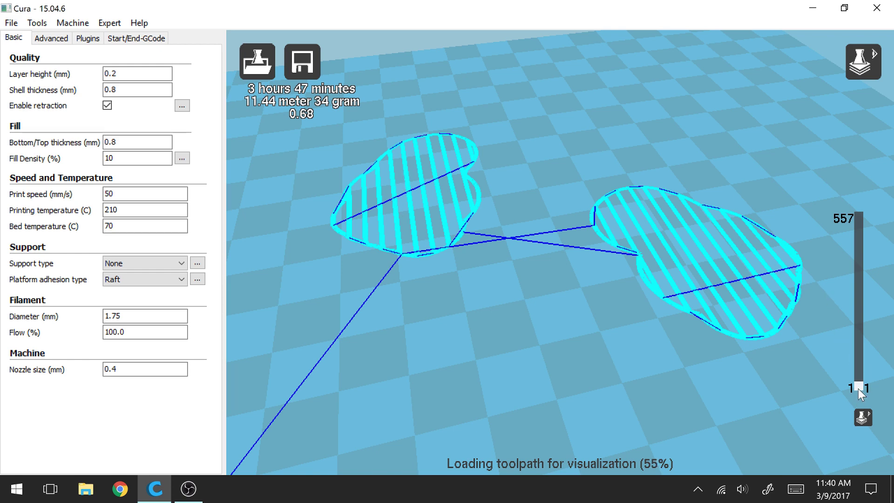
# Step up to layer 10 to show the feet's first layers above the raft, then zoom out
pyautogui.press('Up')
pyautogui.press('Up')
pyautogui.press('Up')
pyautogui.press('Up')
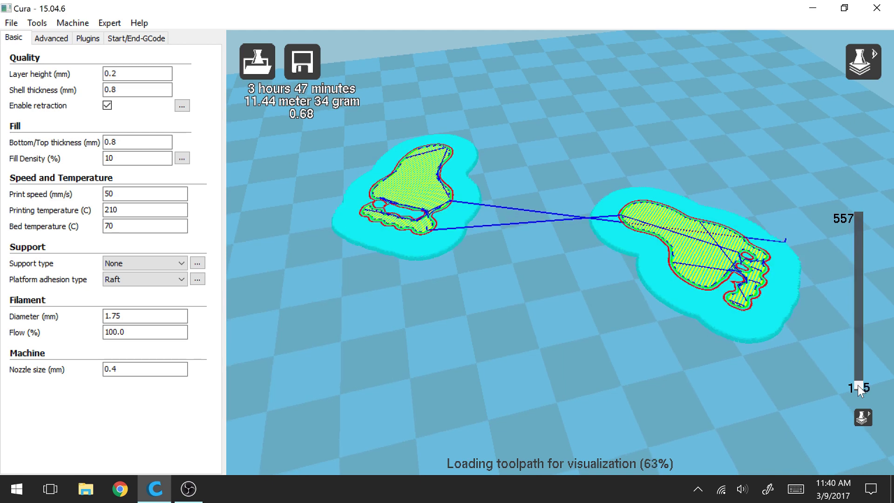
pyautogui.press('Down')
pyautogui.press('Down')
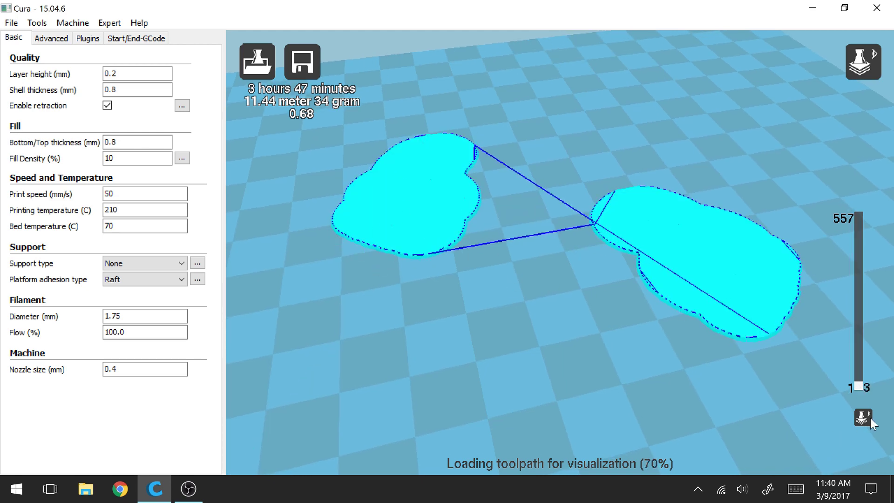
pyautogui.click(862, 387)
pyautogui.moveTo(861, 386); pyautogui.dragTo(860, 384)
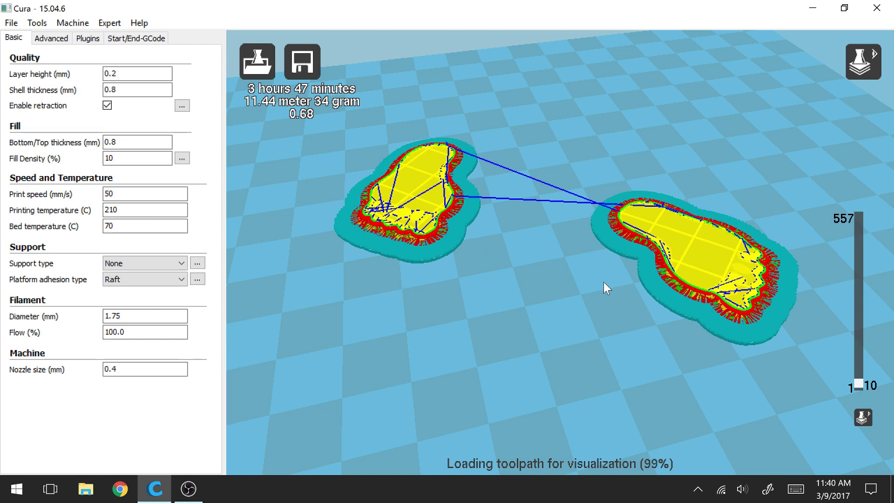
pyautogui.scroll(-5, 615, 346)
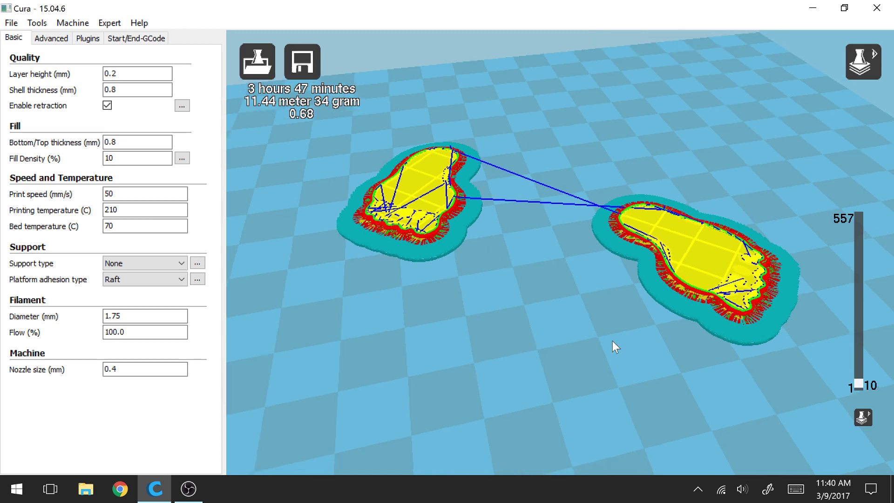
pyautogui.scroll(-4, 535, 235)
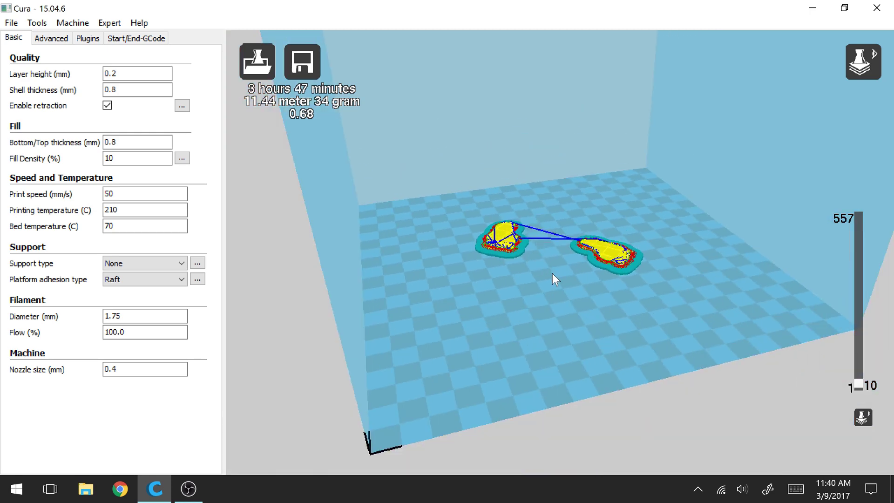
pyautogui.moveTo(552, 273); pyautogui.dragTo(560, 275, button='right')
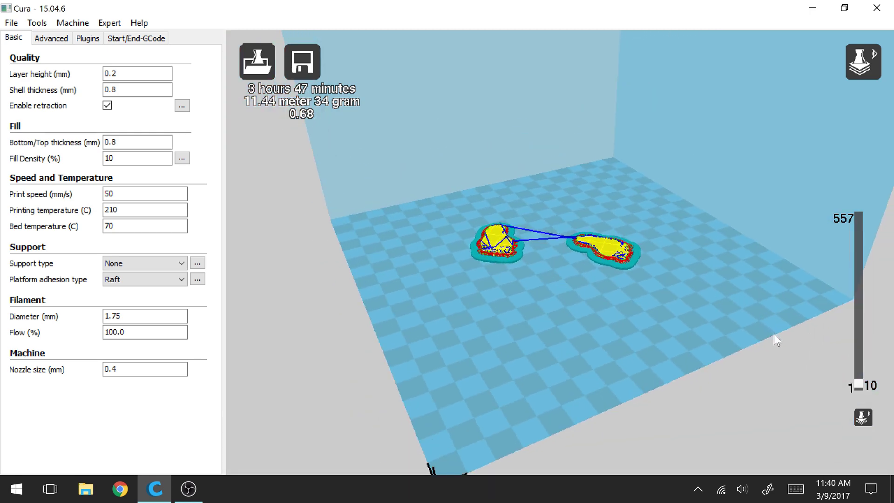
pyautogui.click(165, 282)
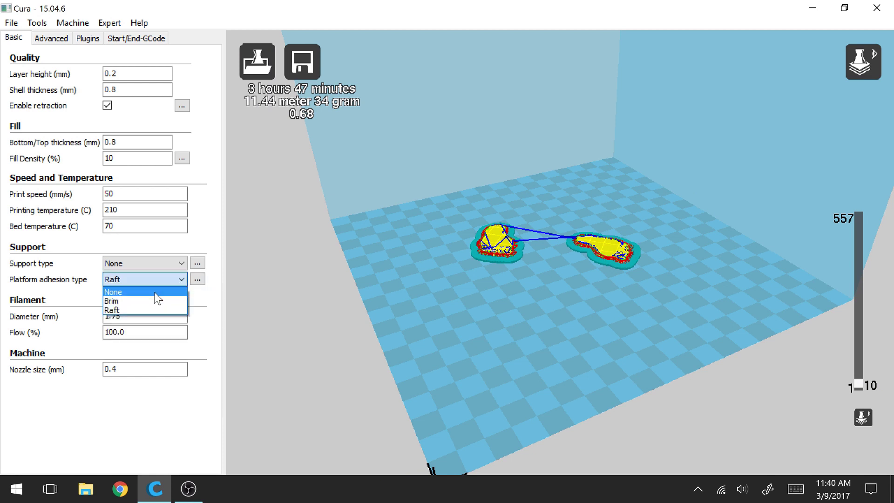
# Set platform adhesion to None, leaving only the two feet outlines at layer 10
pyautogui.click(157, 298)
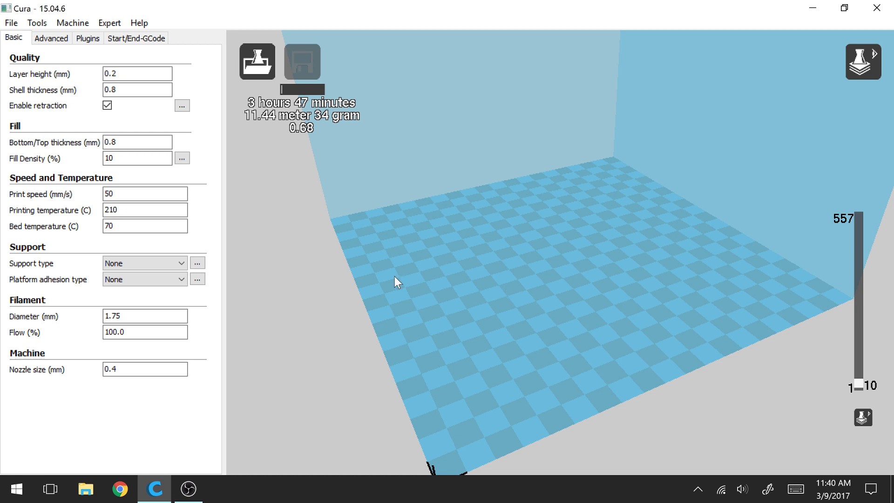
pyautogui.moveTo(531, 295); pyautogui.dragTo(532, 297, button='right')
pyautogui.click(156, 280)
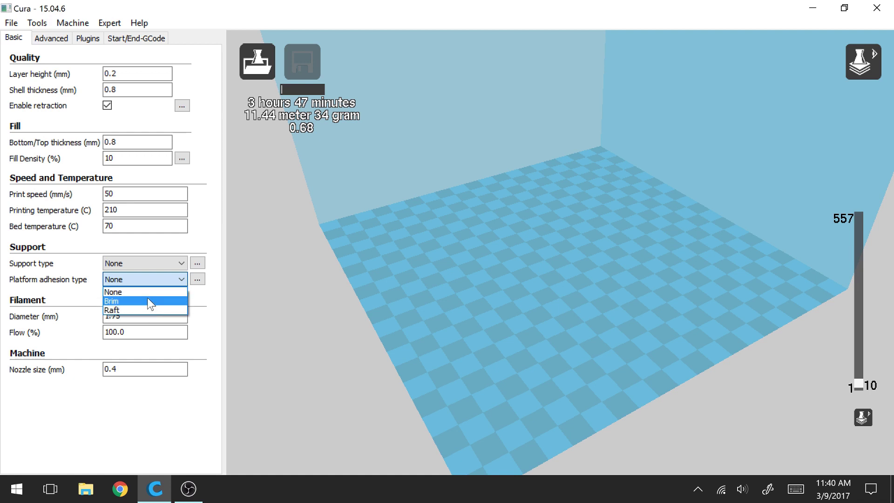
pyautogui.click(149, 291)
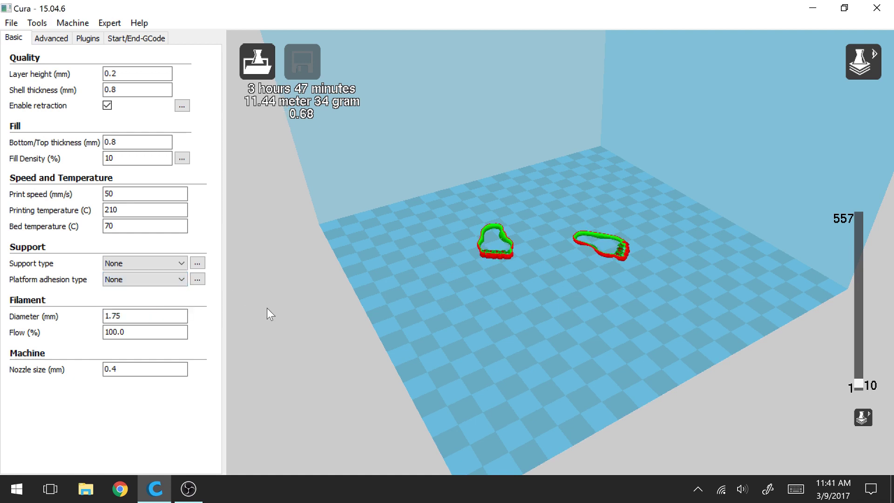